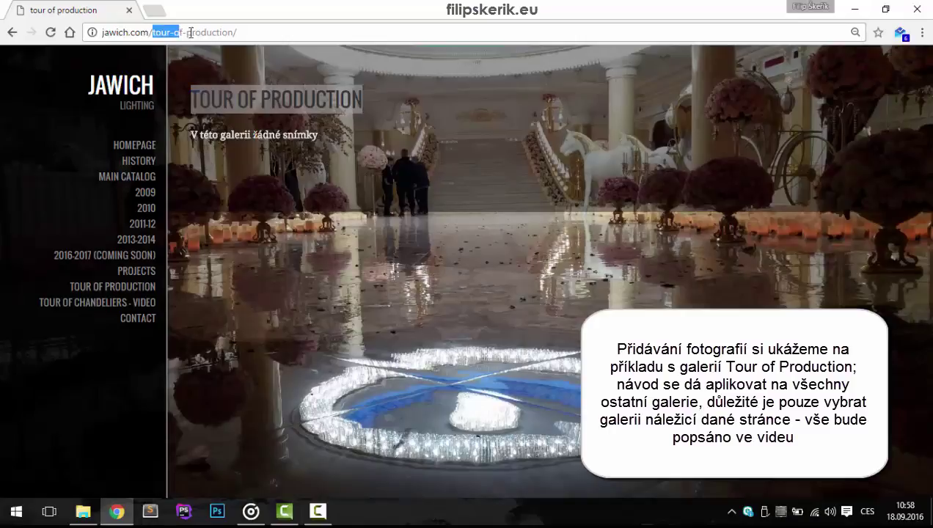
# Open the website's WordPress login page at jawich.com/wp-admin.
pyautogui.write('wp')
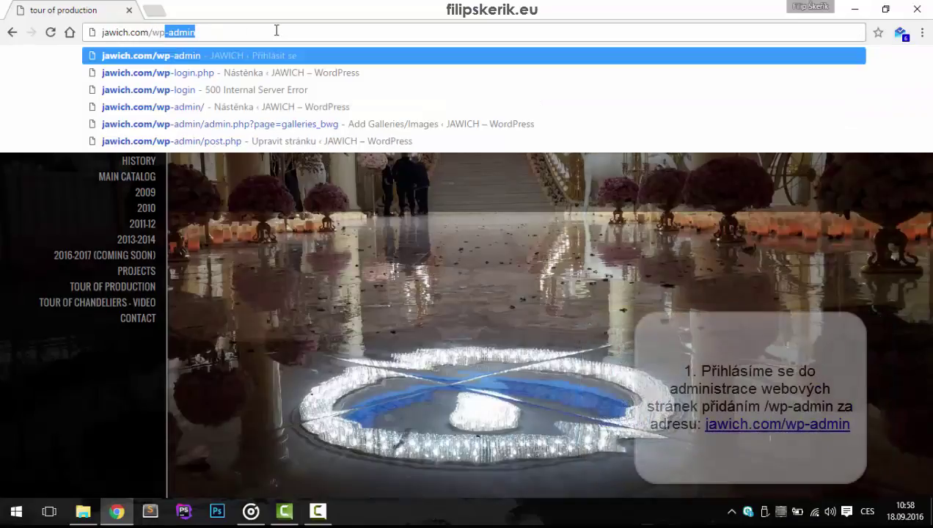
pyautogui.write('-admin')
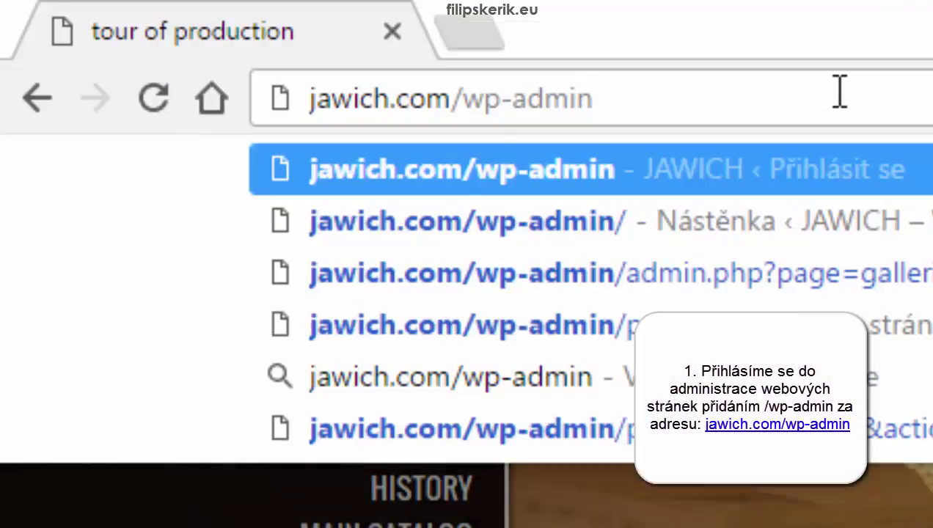
pyautogui.press('Return')
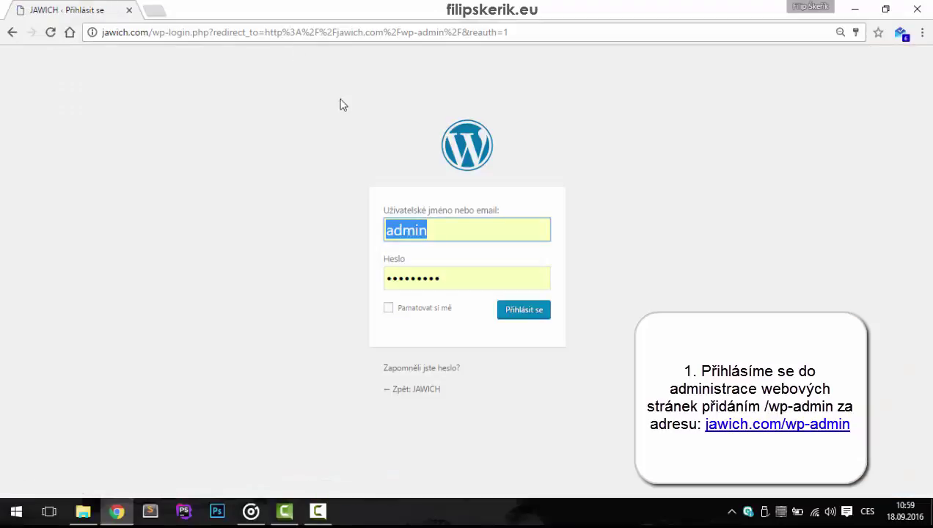
# Log in to the WordPress administration with the prefilled username and password.
pyautogui.click(446, 230)
pyautogui.doubleClick(420, 231)
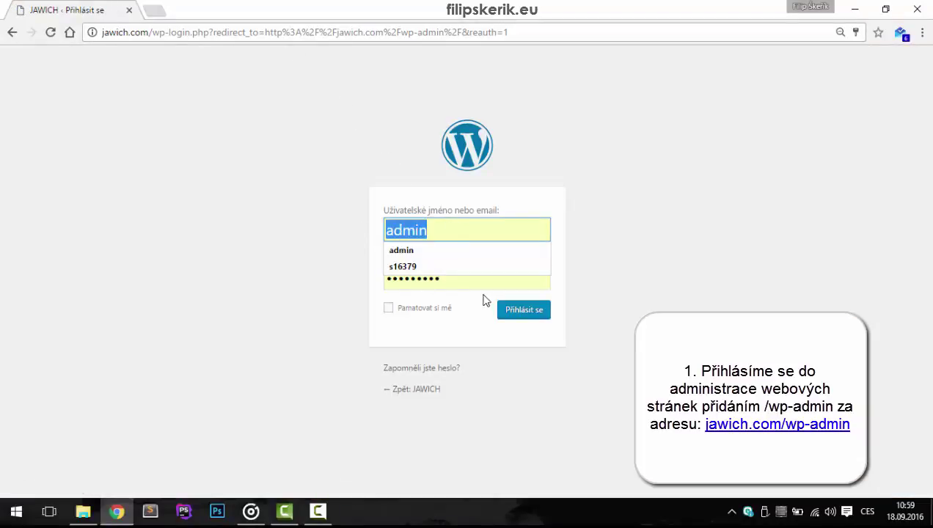
pyautogui.click(480, 285)
pyautogui.press('Escape')
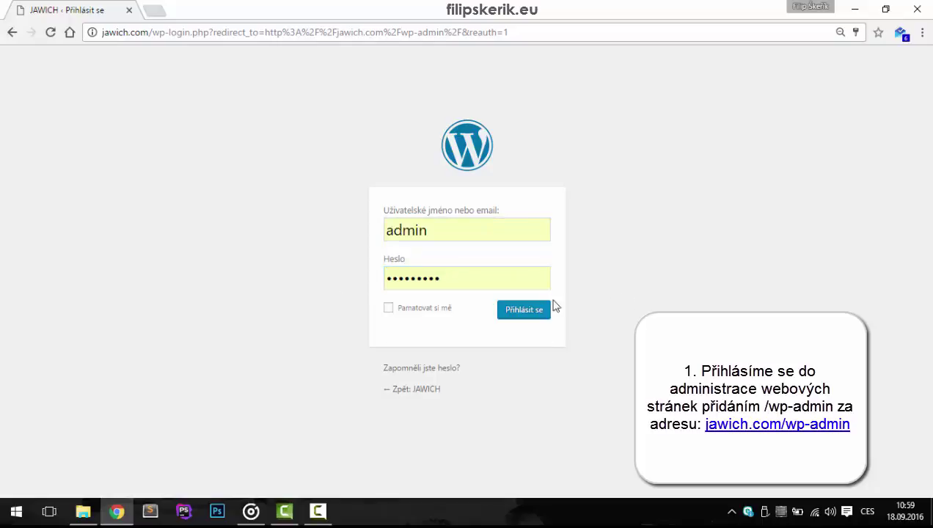
pyautogui.click(436, 315)
pyautogui.click(531, 312)
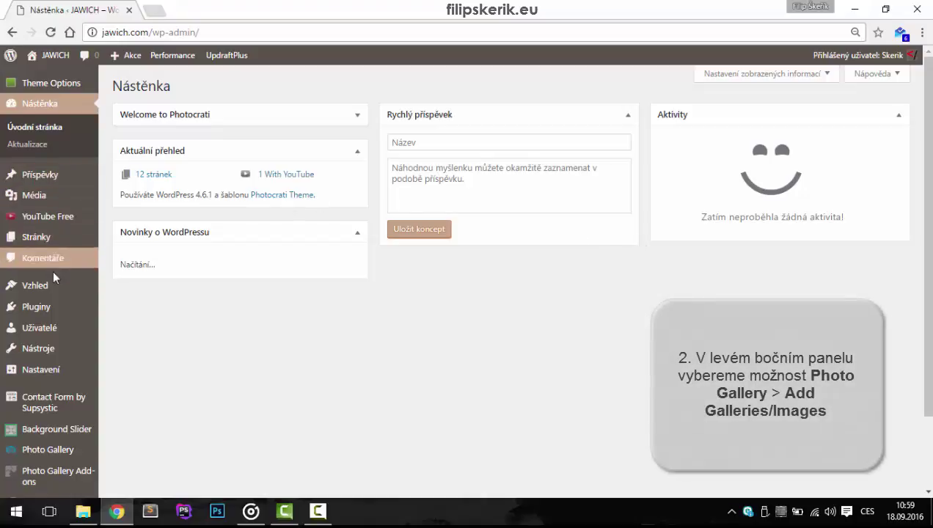
# Open the Tour of Production gallery for editing from the Photo Gallery plugin's list of galleries.
pyautogui.moveTo(42, 449)
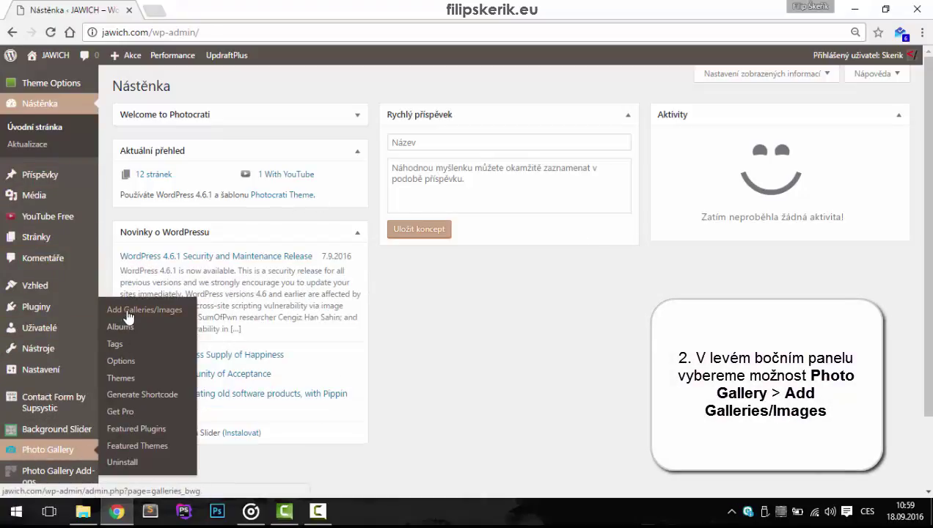
pyautogui.click(184, 314)
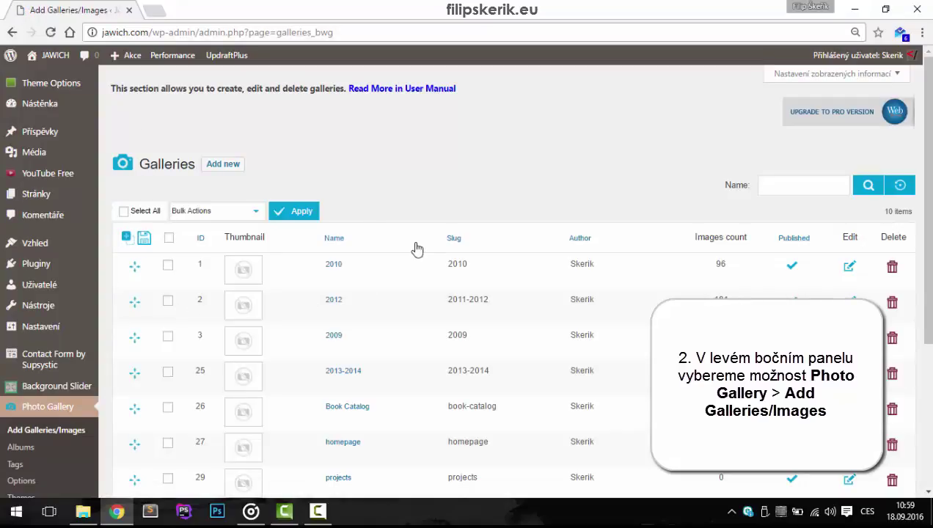
pyautogui.moveTo(928, 126); pyautogui.dragTo(922, 217)
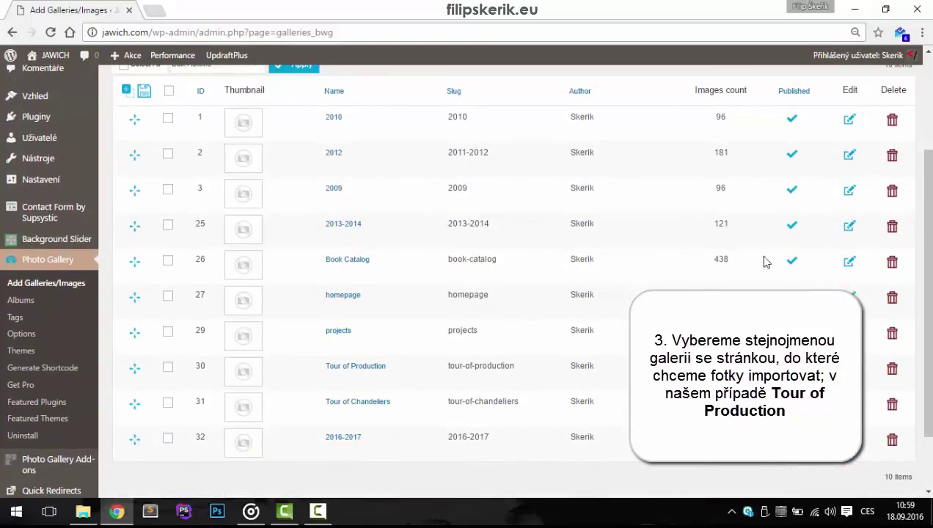
pyautogui.click(357, 375)
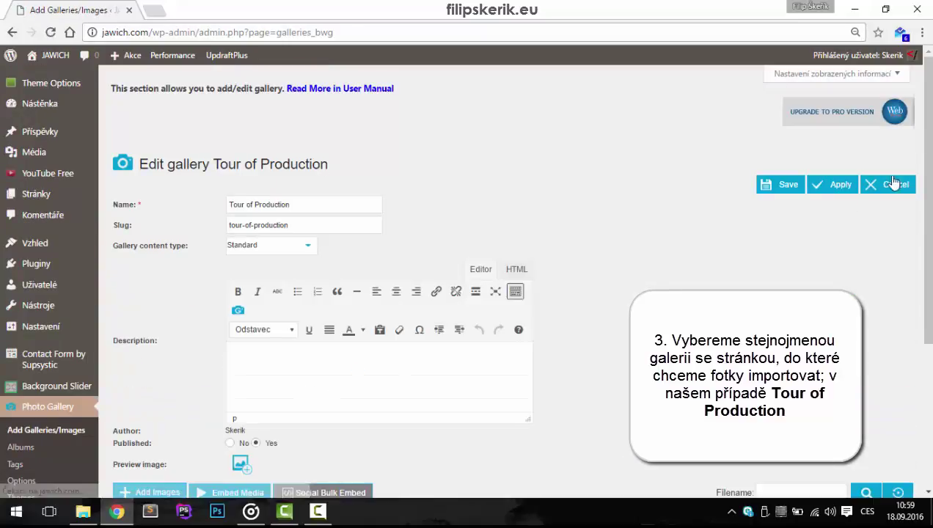
pyautogui.moveTo(928, 145); pyautogui.dragTo(927, 213)
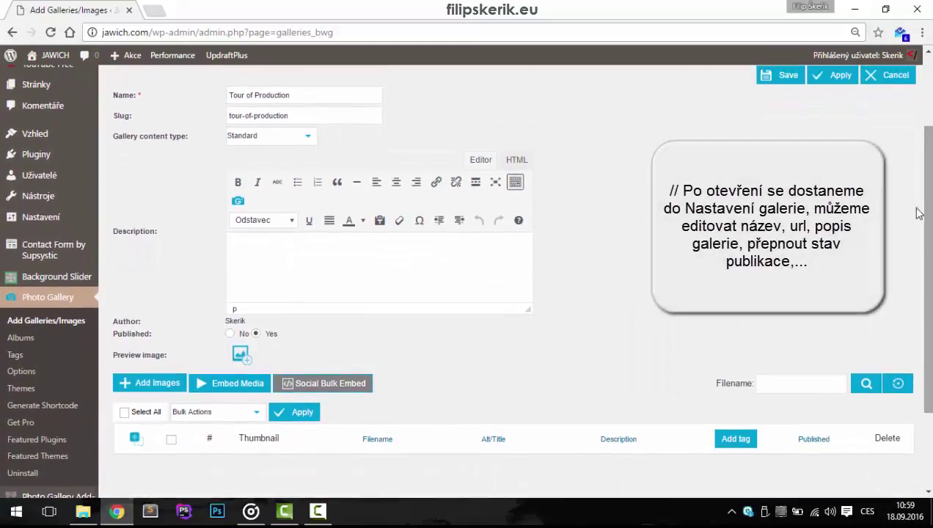
pyautogui.moveTo(289, 95); pyautogui.dragTo(216, 96)
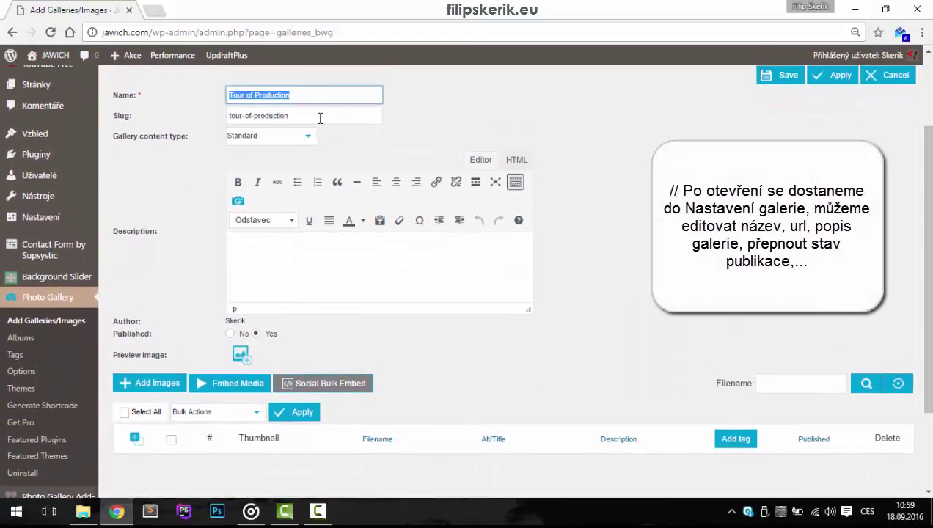
pyautogui.click(350, 158)
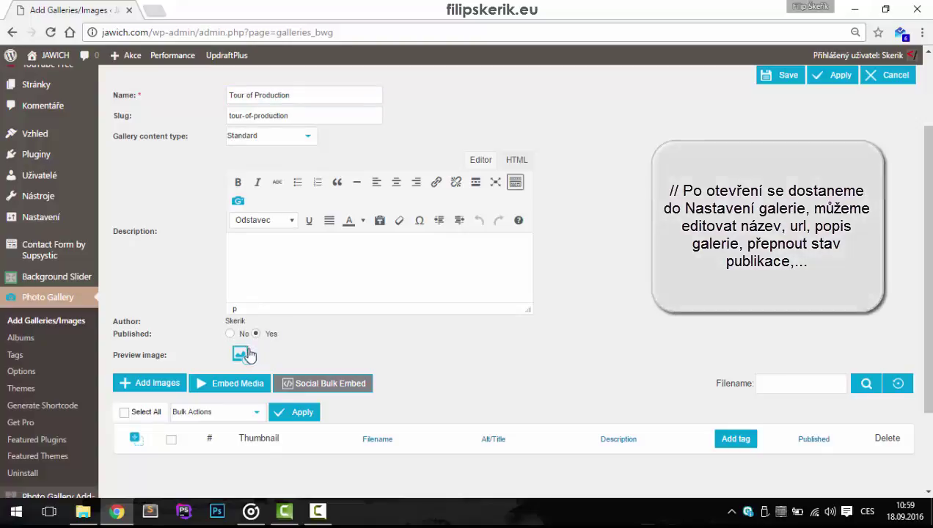
# Upload test-image.jpg from the desktop to the photo gallery's media files through the gallery's image adding tool.
pyautogui.click(173, 386)
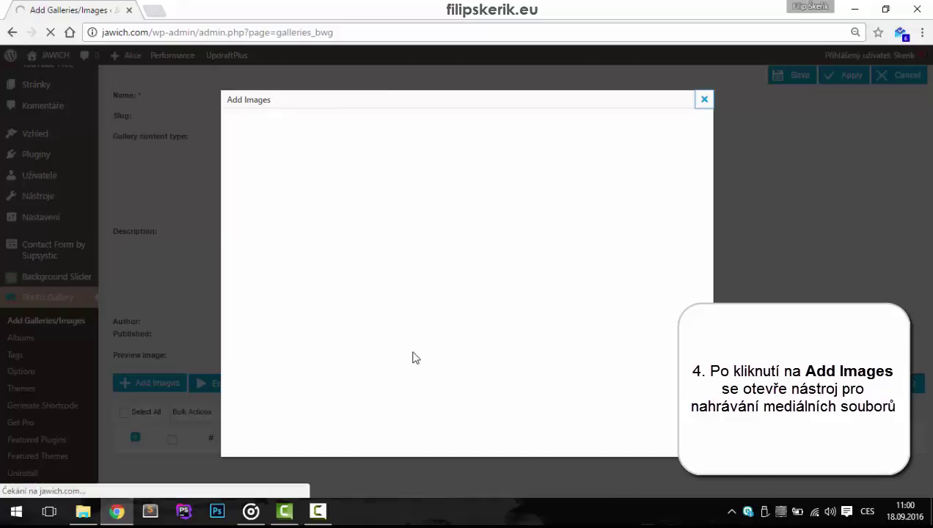
pyautogui.click(405, 123)
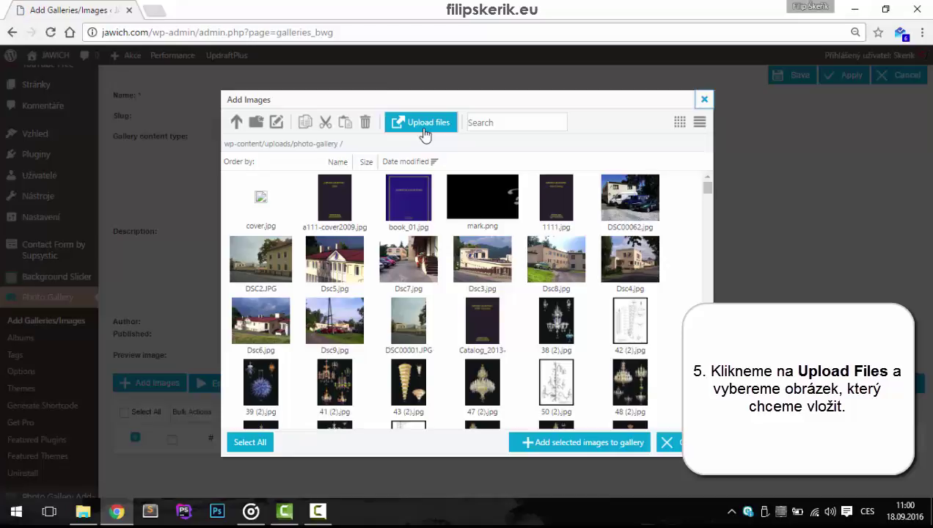
pyautogui.click(422, 123)
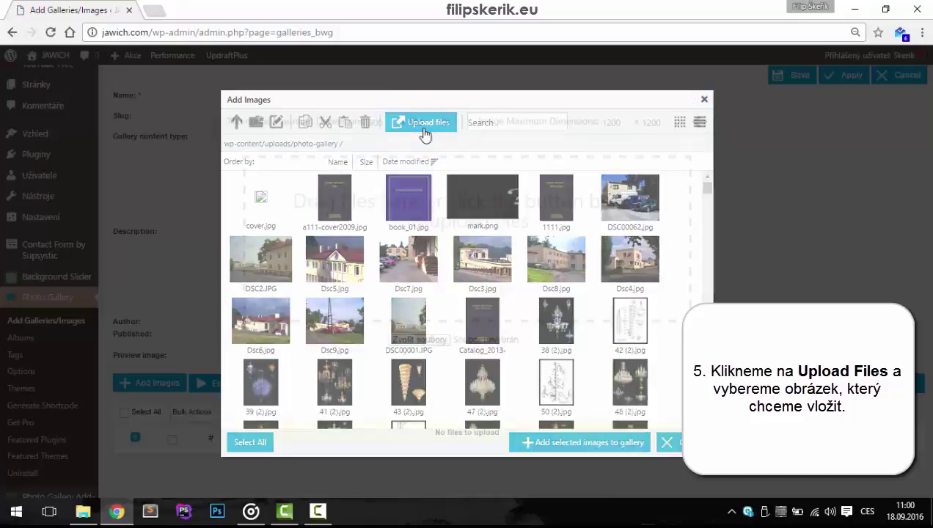
pyautogui.click(412, 342)
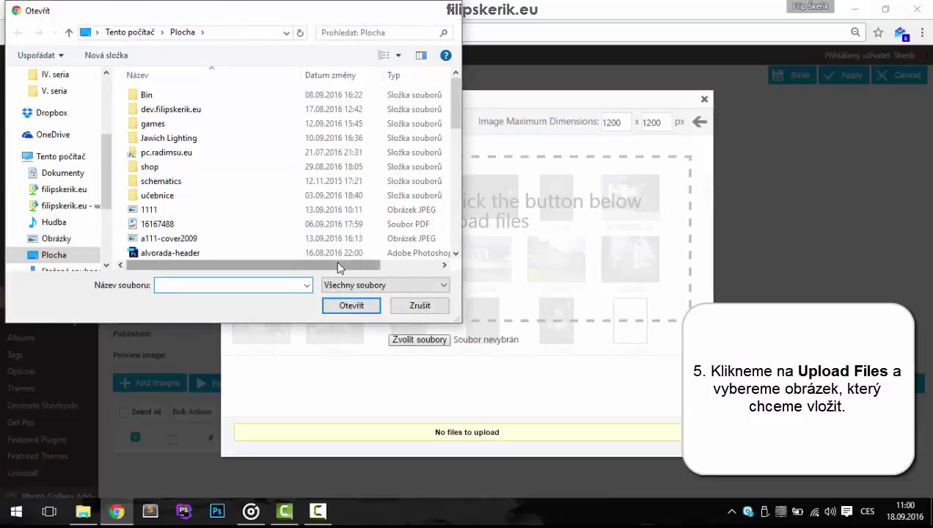
pyautogui.write('t')
pyautogui.click(187, 297)
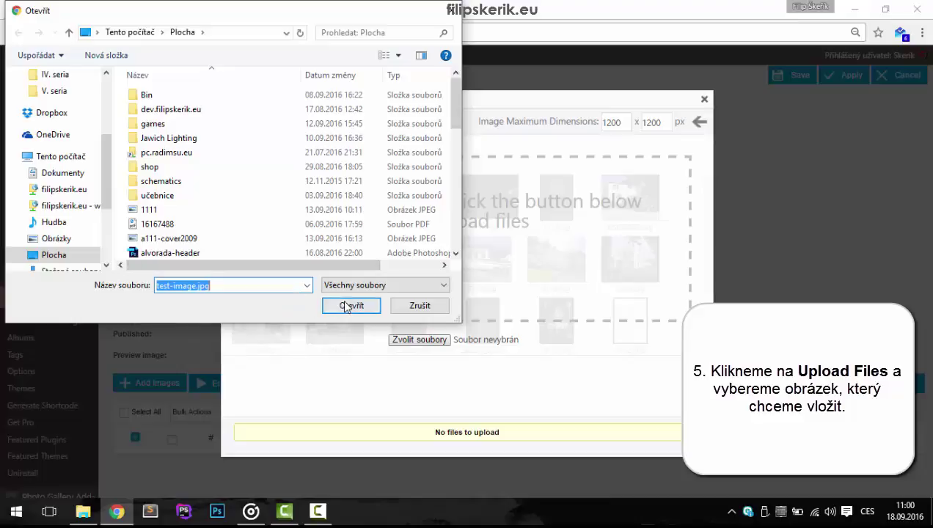
pyautogui.click(352, 305)
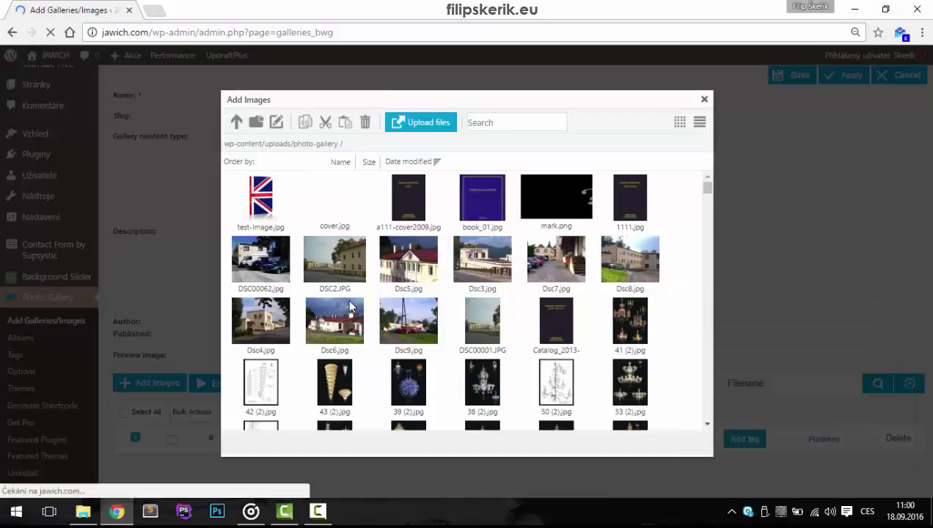
pyautogui.click(350, 307)
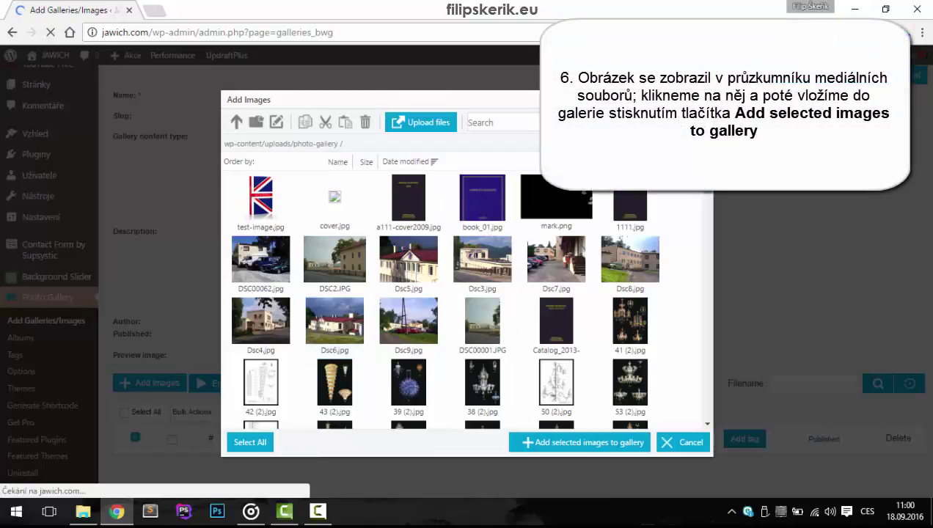
# Add the uploaded test-image.jpg to the Tour of Production gallery and check its entry in the image list.
pyautogui.click(291, 228)
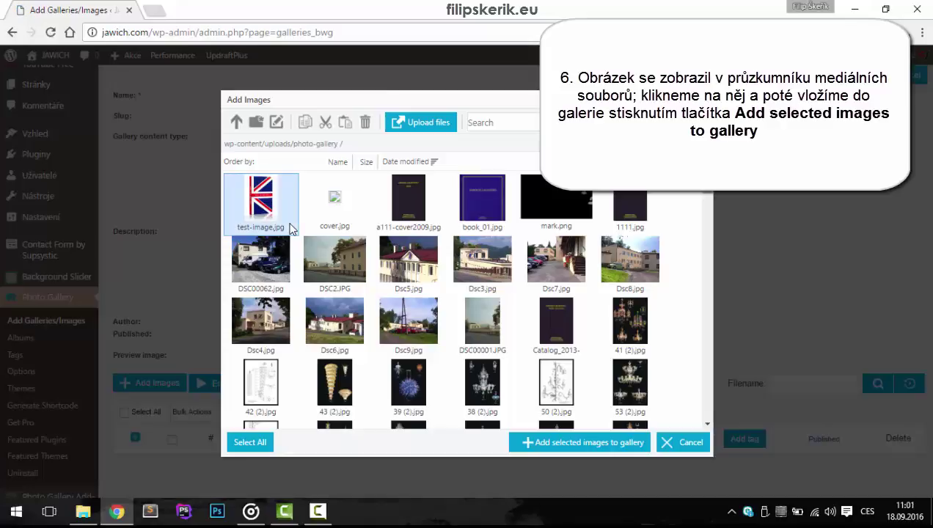
pyautogui.click(587, 442)
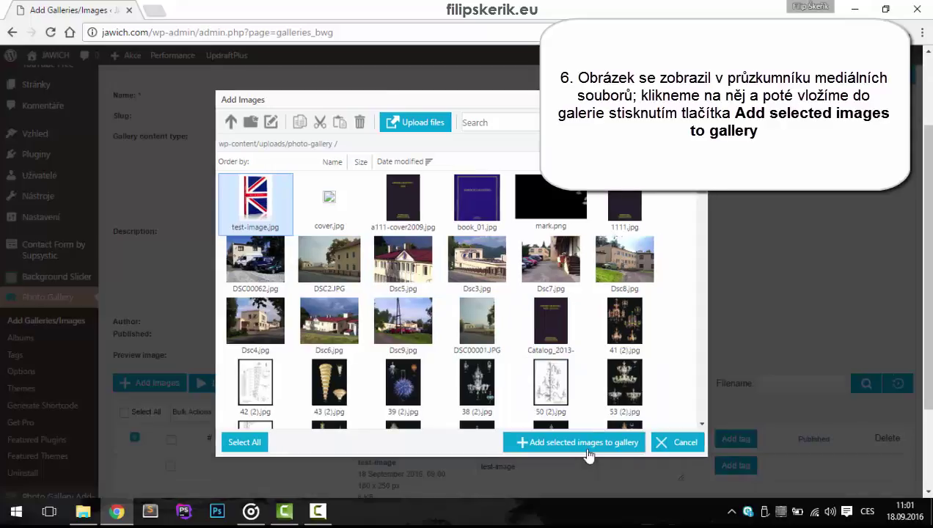
pyautogui.scroll(-3, 589, 306)
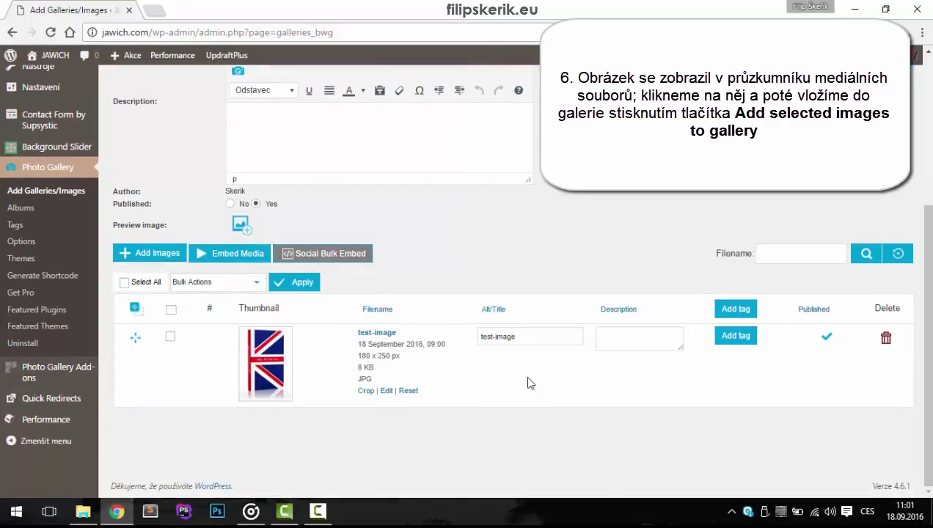
pyautogui.moveTo(527, 334); pyautogui.dragTo(476, 335)
pyautogui.click(617, 337)
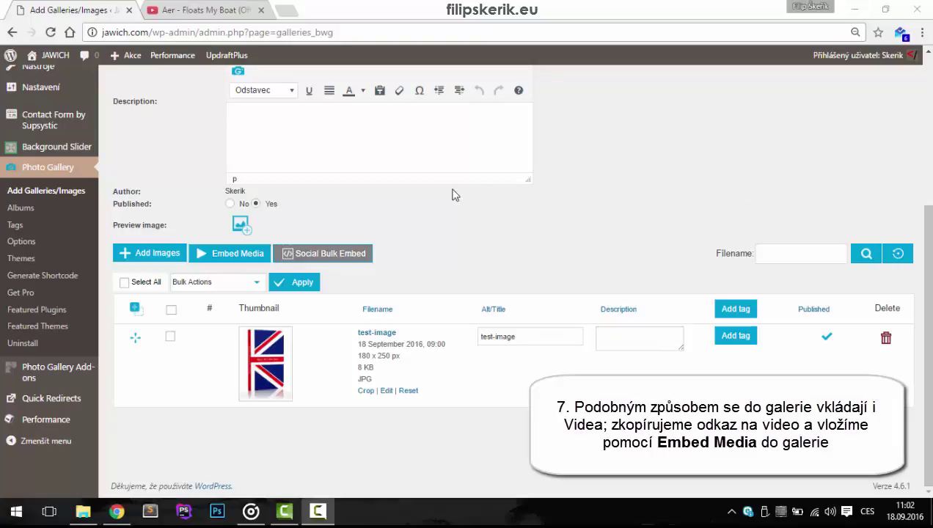
# Start embedding media in the gallery and copy the web address of the open "Aer - Floats My Boat" YouTube video.
pyautogui.click(426, 252)
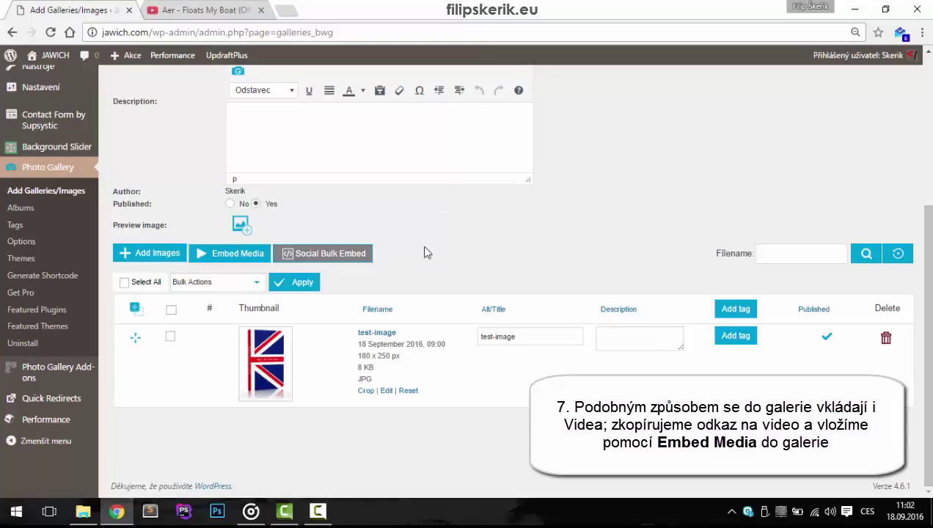
pyautogui.click(236, 256)
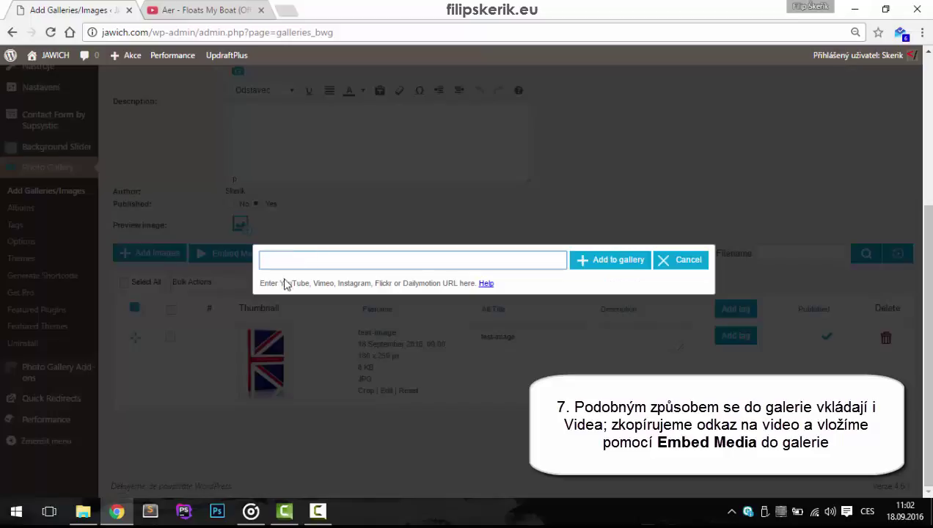
pyautogui.moveTo(279, 283); pyautogui.dragTo(435, 284)
pyautogui.click(386, 261)
pyautogui.click(204, 11)
pyautogui.click(198, 34)
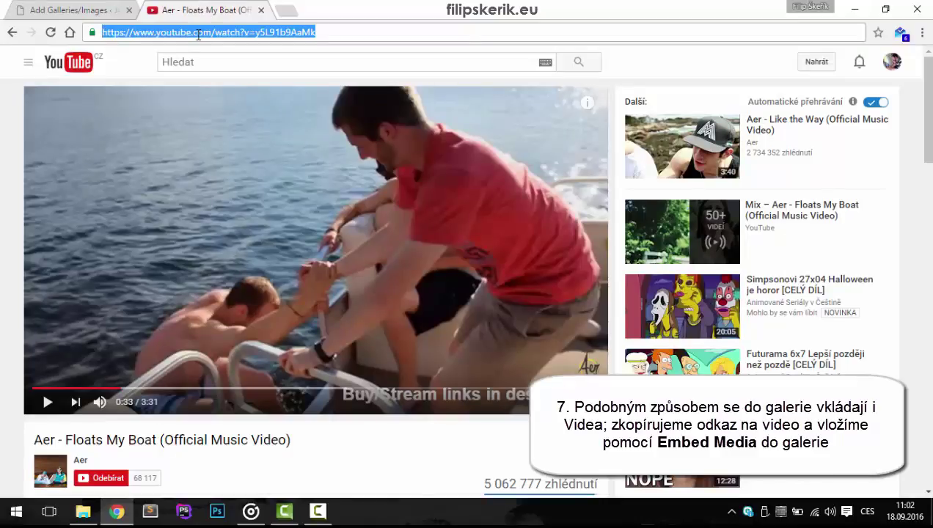
pyautogui.rightClick(197, 35)
pyautogui.click(213, 82)
# Paste the copied YouTube address into the media embedding dialog and add the video to the gallery.
pyautogui.click(108, 12)
pyautogui.rightClick(314, 256)
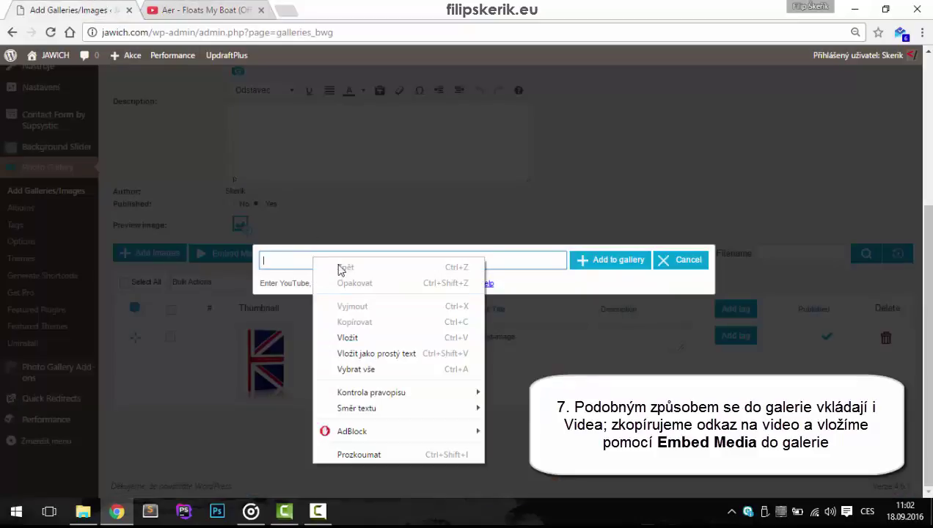
pyautogui.click(362, 339)
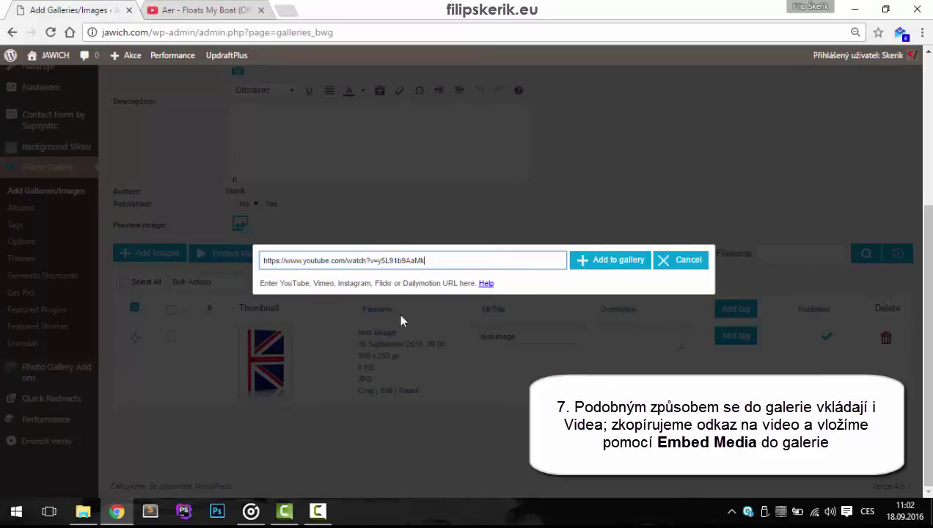
pyautogui.click(627, 259)
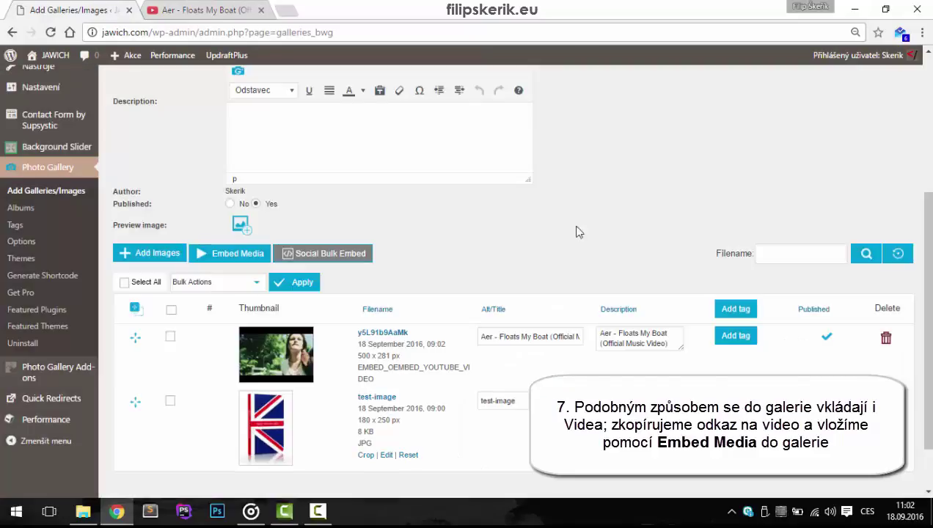
# Save the Tour of Production gallery and check the save message.
pyautogui.scroll(3, 663, 210)
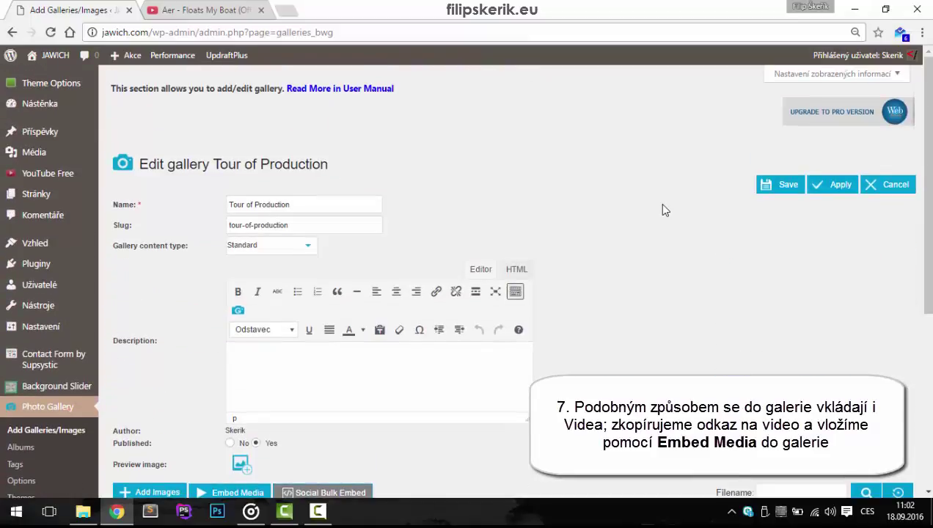
pyautogui.click(781, 185)
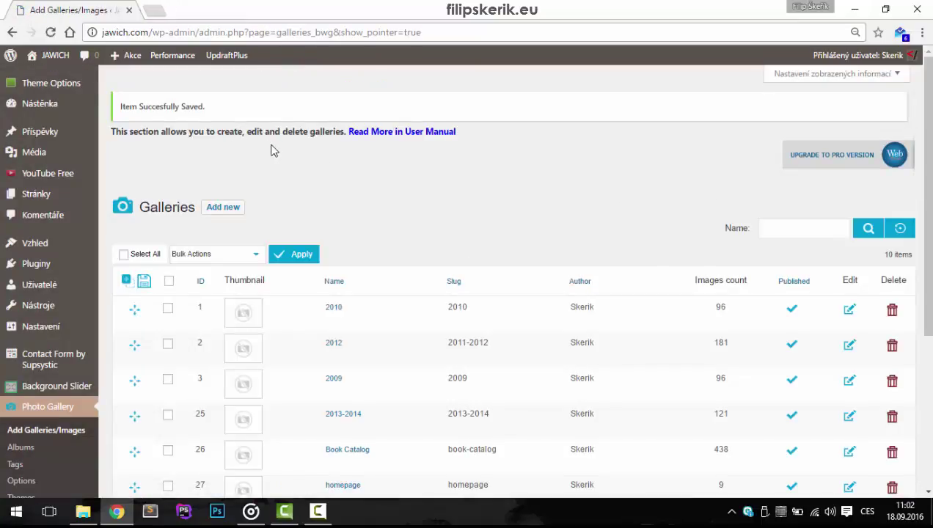
pyautogui.moveTo(159, 108); pyautogui.dragTo(115, 130)
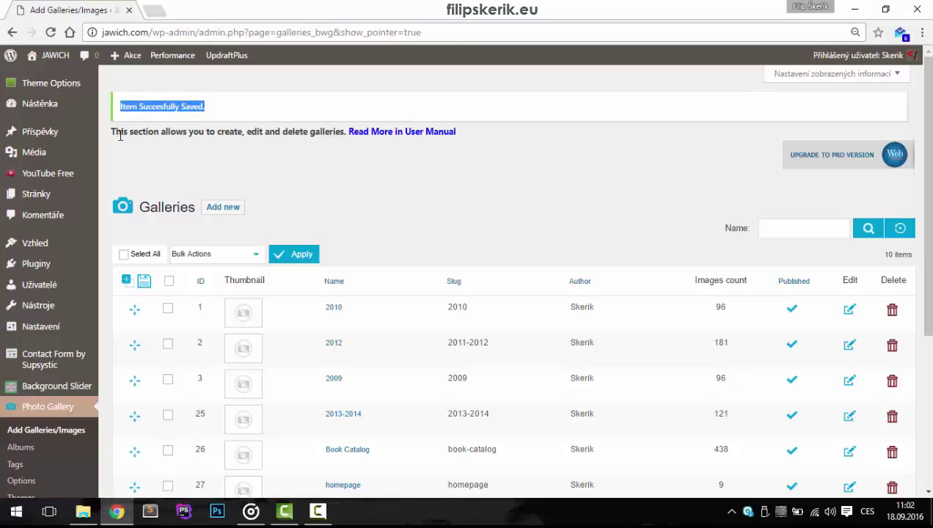
pyautogui.click(134, 130)
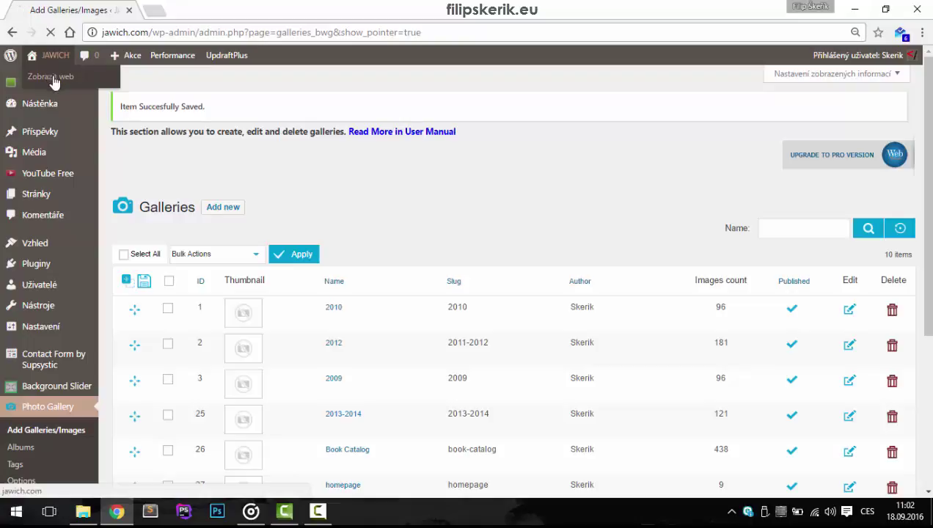
# Open the Tour of Production page on the public website and check the embedded video and the test image in the lightbox.
pyautogui.click(54, 82)
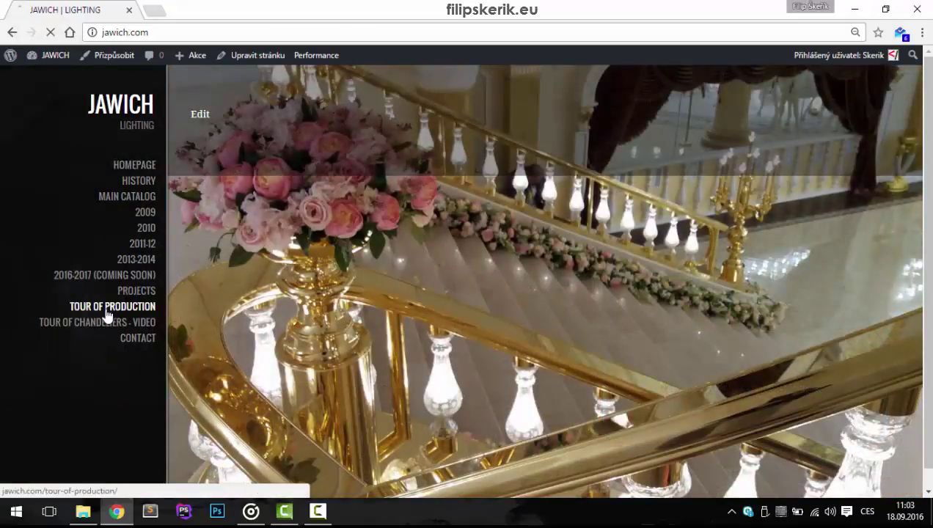
pyautogui.click(107, 308)
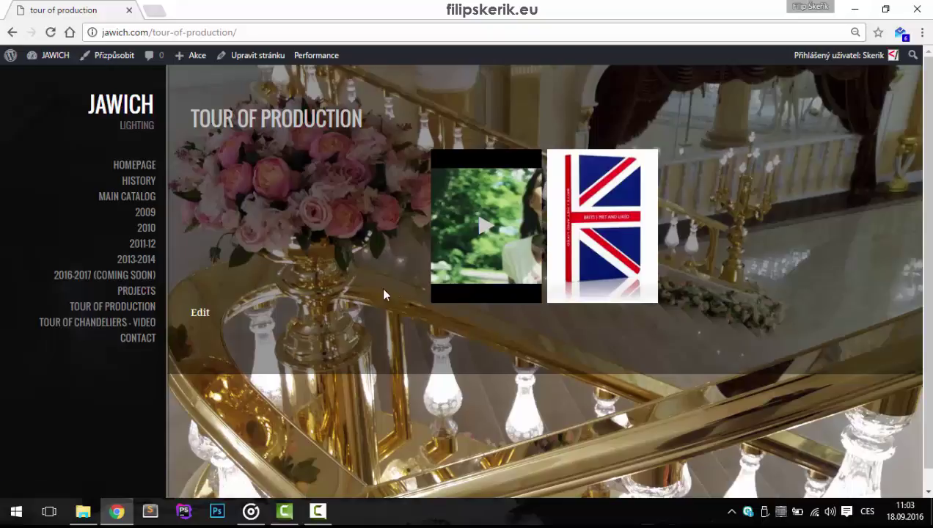
pyautogui.click(486, 233)
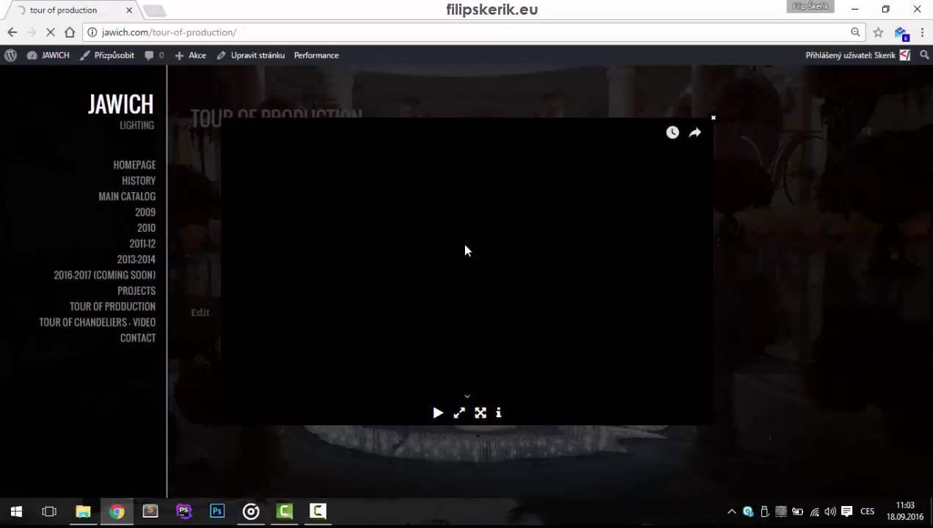
pyautogui.click(466, 287)
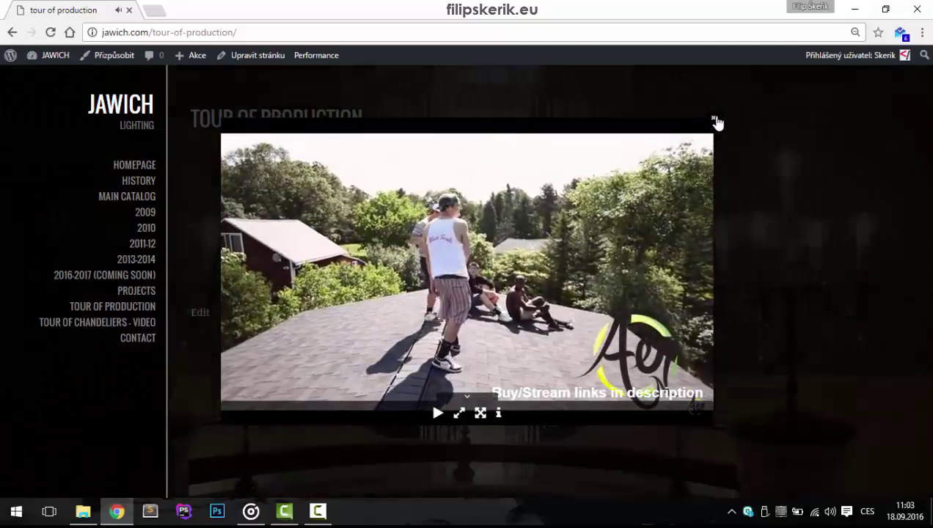
pyautogui.click(714, 121)
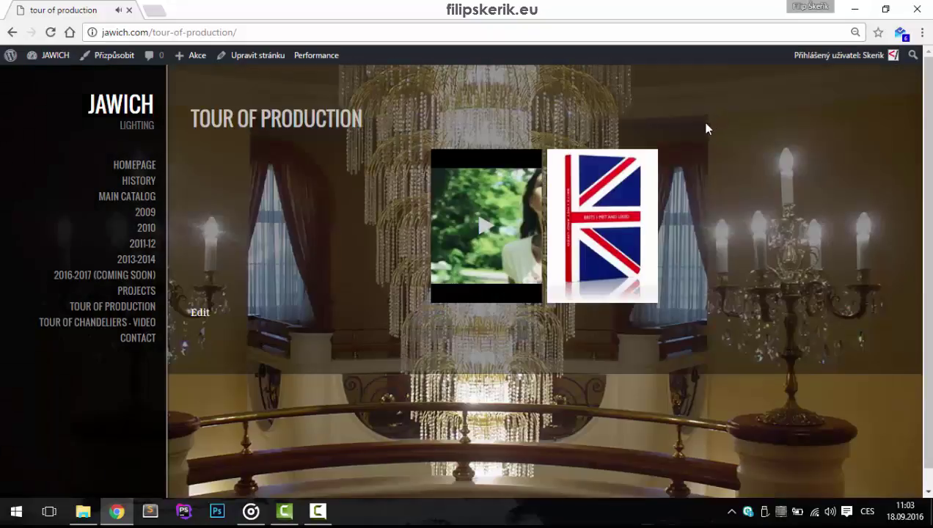
pyautogui.click(585, 234)
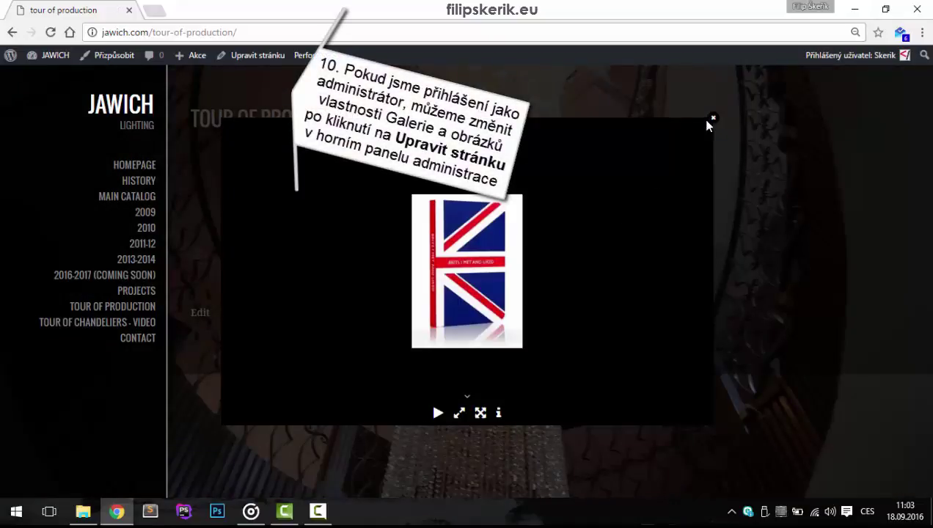
pyautogui.click(713, 121)
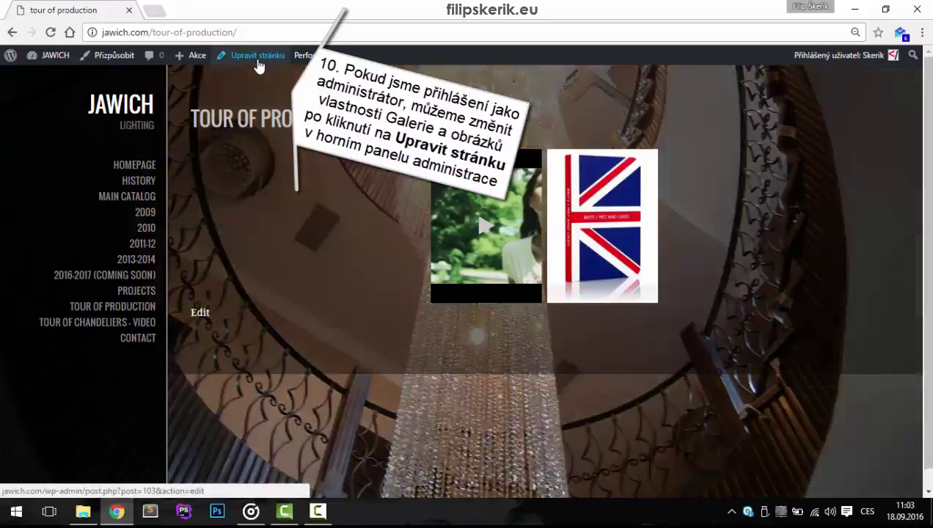
# Open the page for editing, review its embedded gallery's display settings and image thumbnail dimensions, and apply the gallery settings.
pyautogui.click(258, 59)
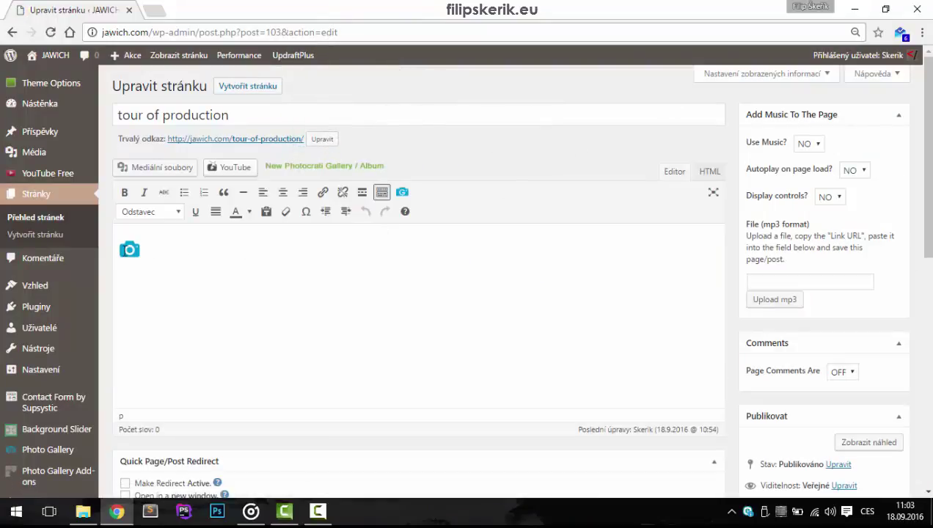
pyautogui.click(129, 250)
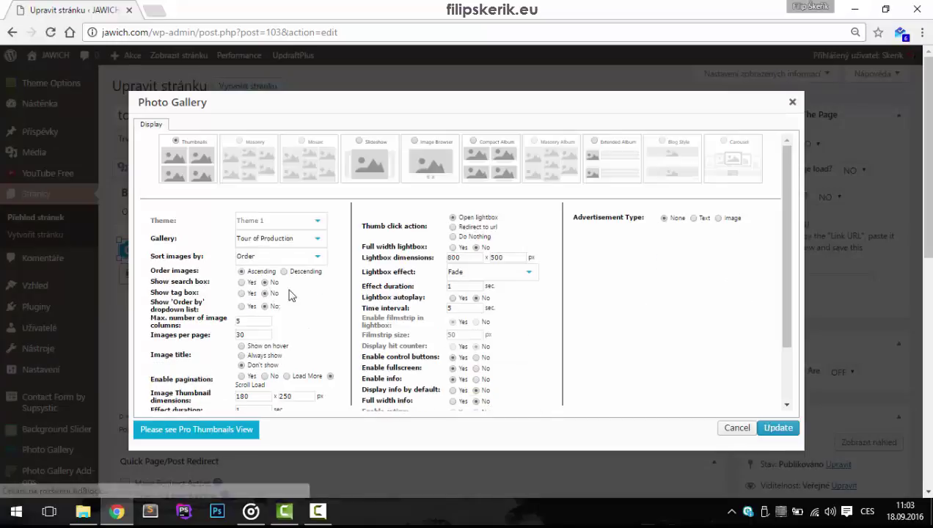
pyautogui.scroll(-1, 341, 317)
pyautogui.scroll(-1, 341, 319)
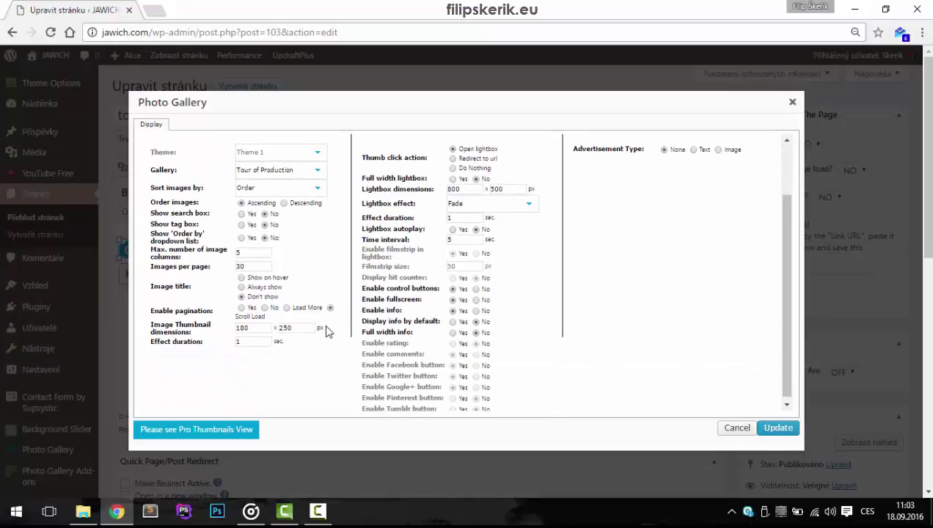
pyautogui.scroll(2, 337, 326)
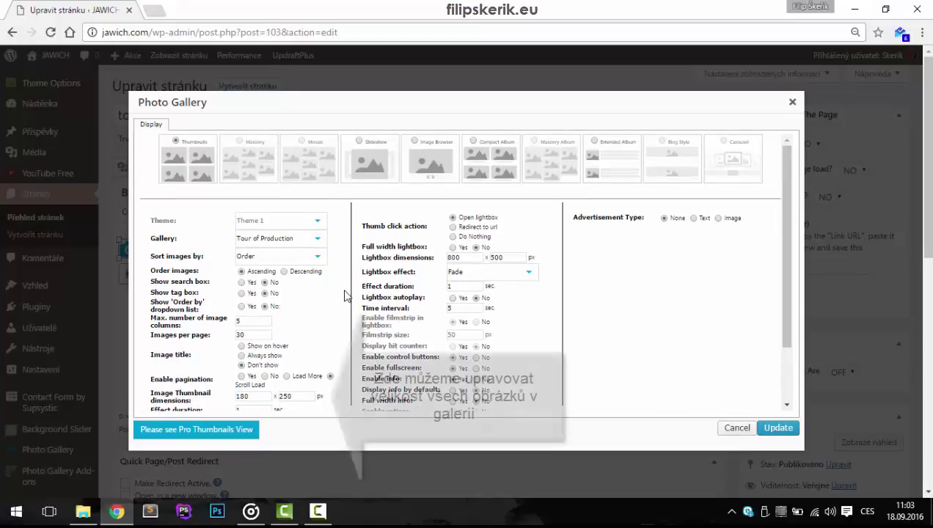
pyautogui.moveTo(263, 396); pyautogui.dragTo(230, 398)
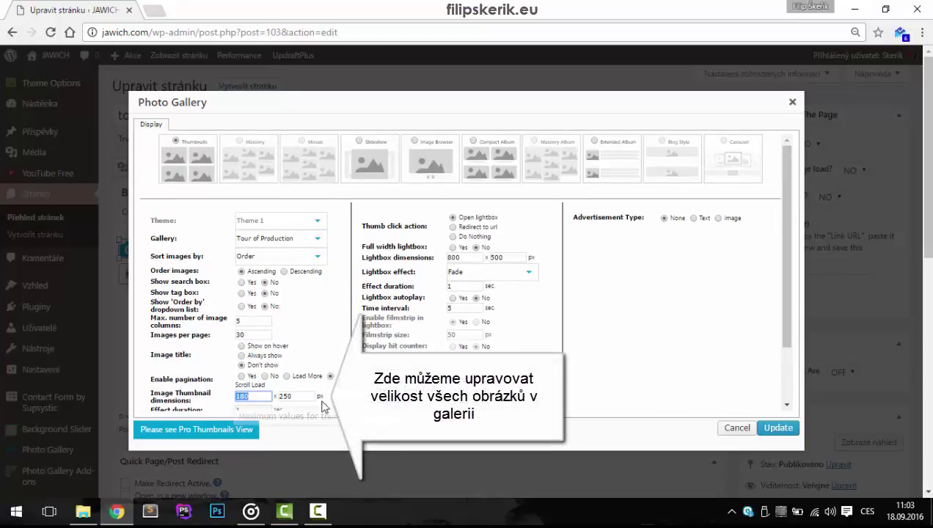
pyautogui.moveTo(302, 396); pyautogui.dragTo(278, 396)
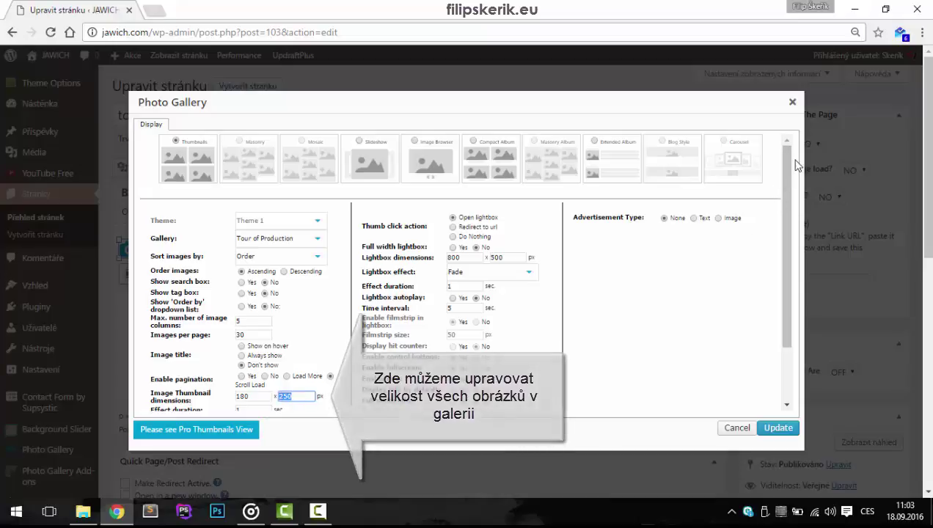
pyautogui.click(787, 433)
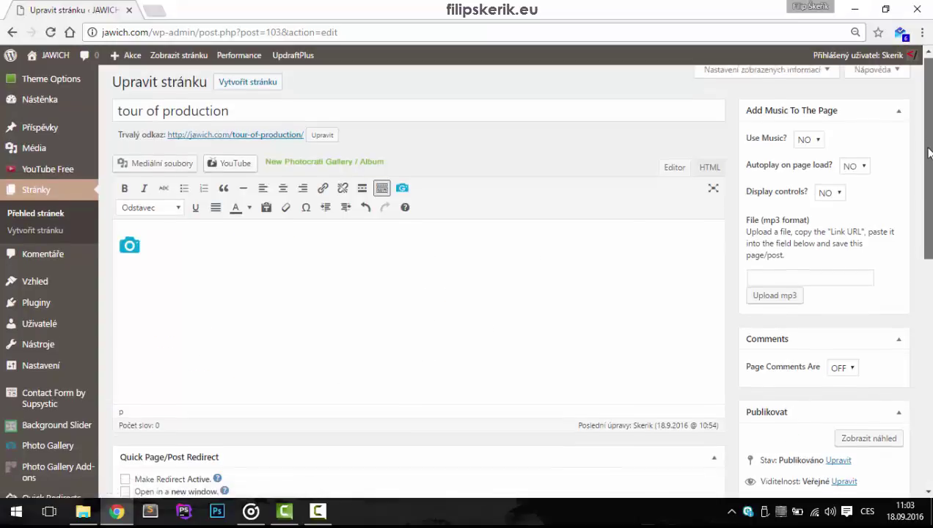
# Update the tour of production page and open its public view.
pyautogui.scroll(-3, 927, 147)
pyautogui.click(888, 350)
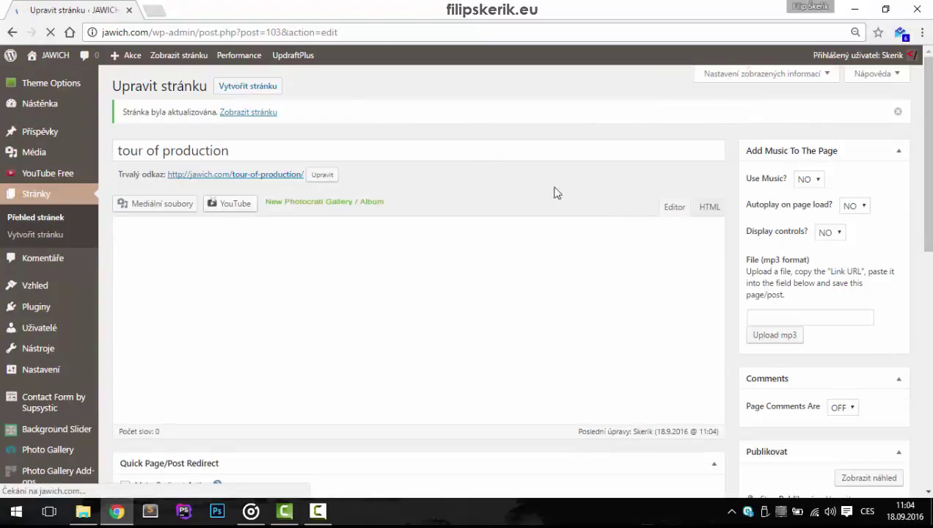
pyautogui.click(178, 66)
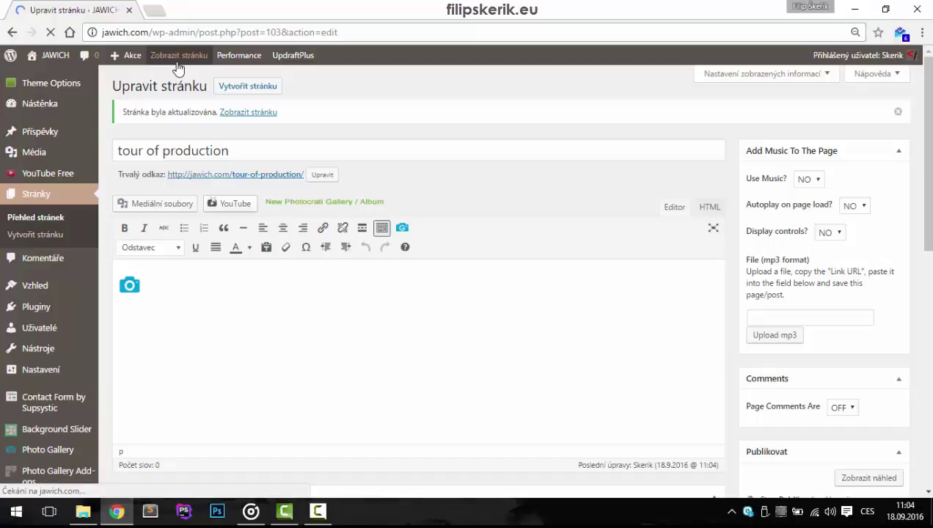